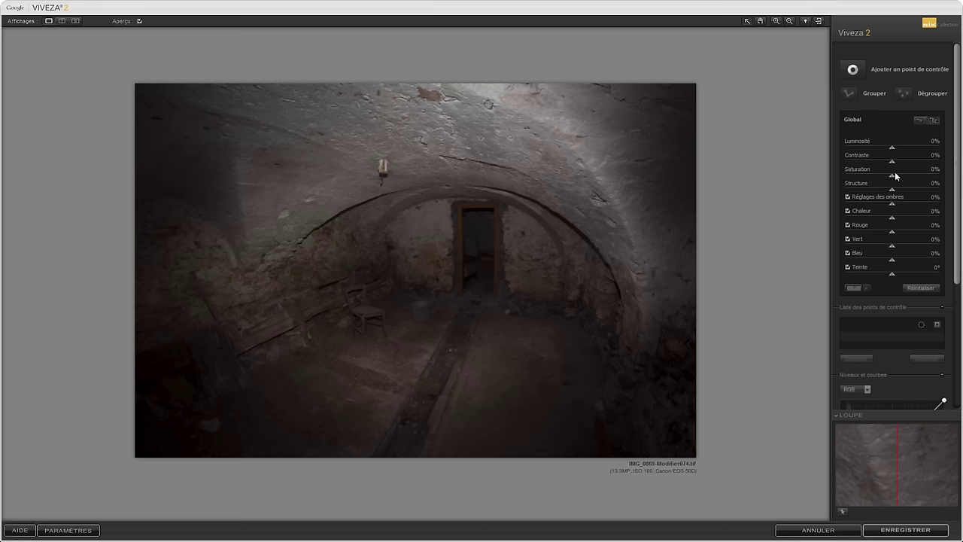
Set global Luminosité to 34%, Contraste to 25% and Structure to 39%
left_click_drag(892, 148, 914, 149)
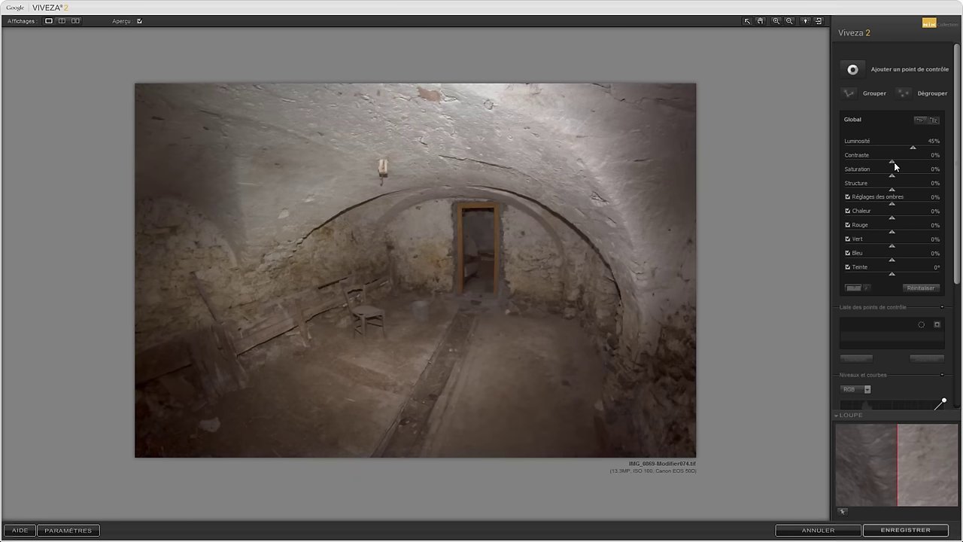
left_click_drag(911, 148, 905, 150)
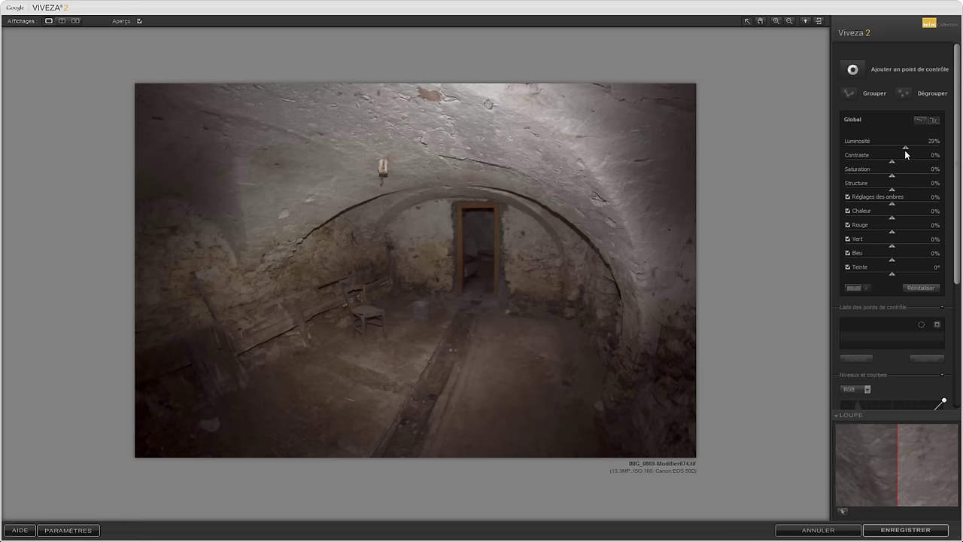
mouse_move(891, 164)
left_mouse_down()
mouse_move(903, 163)
mouse_move(829, 186)
left_mouse_up()
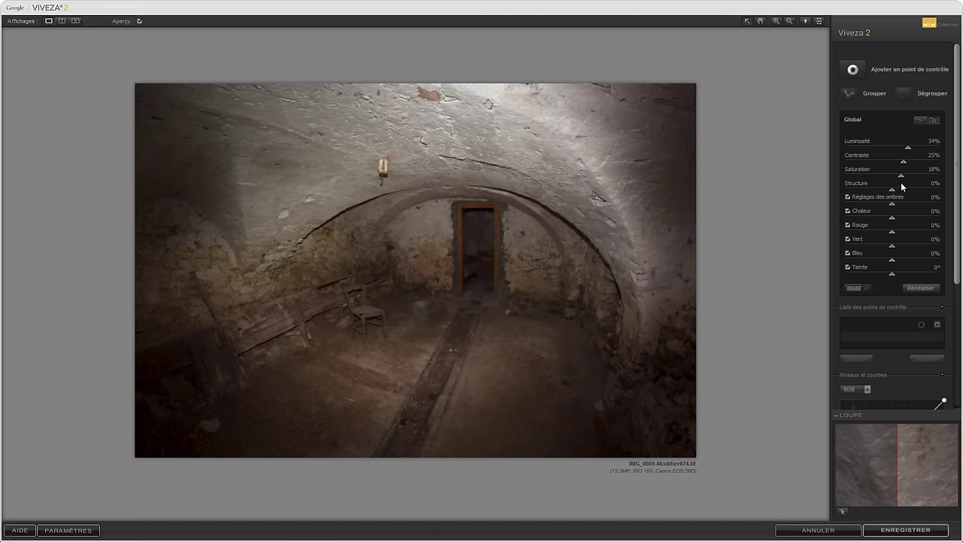
left_click_drag(829, 185, 913, 188)
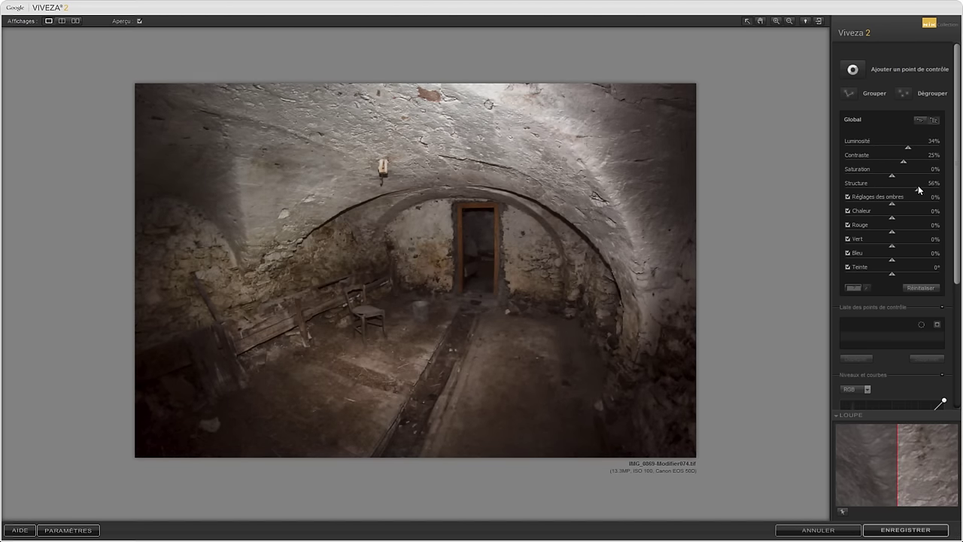
mouse_move(918, 189)
left_mouse_down()
mouse_move(890, 195)
mouse_move(910, 188)
mouse_move(955, 234)
mouse_move(954, 246)
left_mouse_up()
mouse_move(891, 154)
left_mouse_down()
mouse_move(863, 161)
mouse_move(914, 164)
mouse_move(893, 166)
left_mouse_up()
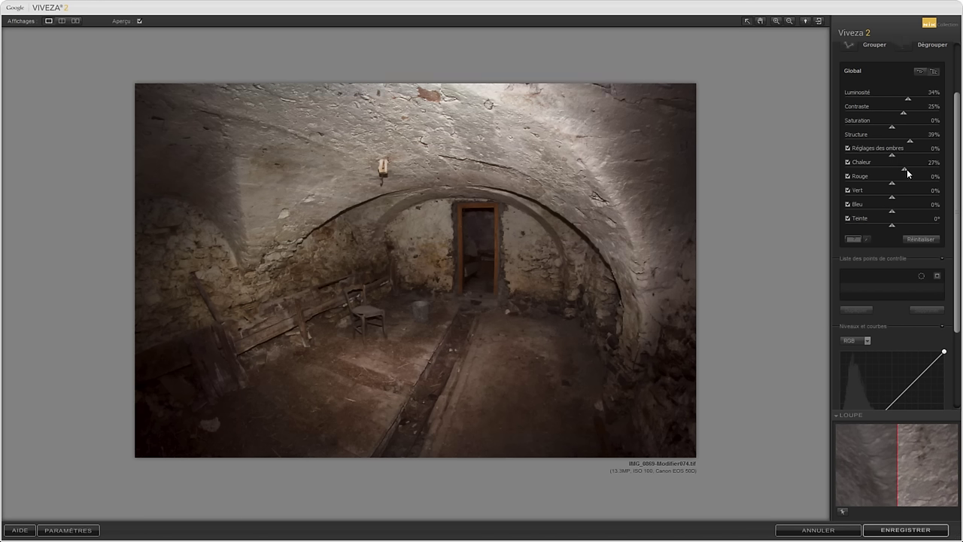
Try the Chaleur, Teinte and Rouge sliders, then reset them to 0
mouse_move(919, 169)
left_mouse_down()
mouse_move(866, 169)
mouse_move(898, 171)
mouse_move(893, 188)
left_mouse_up()
mouse_move(892, 224)
left_mouse_down()
mouse_move(862, 222)
mouse_move(912, 220)
left_mouse_up()
double_click(905, 224)
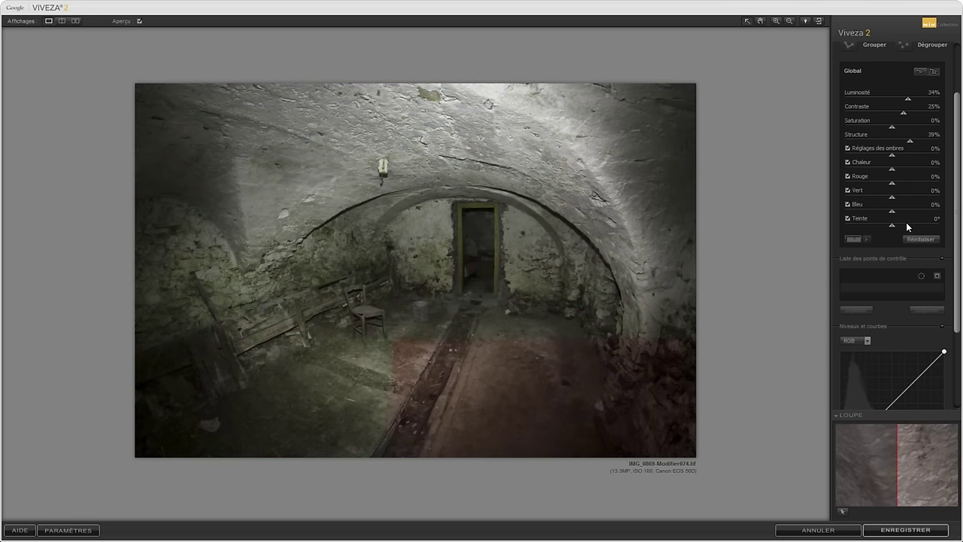
mouse_move(890, 184)
left_mouse_down()
mouse_move(926, 193)
mouse_move(892, 197)
mouse_move(921, 209)
mouse_move(871, 209)
mouse_move(884, 209)
left_mouse_up()
double_click(904, 184)
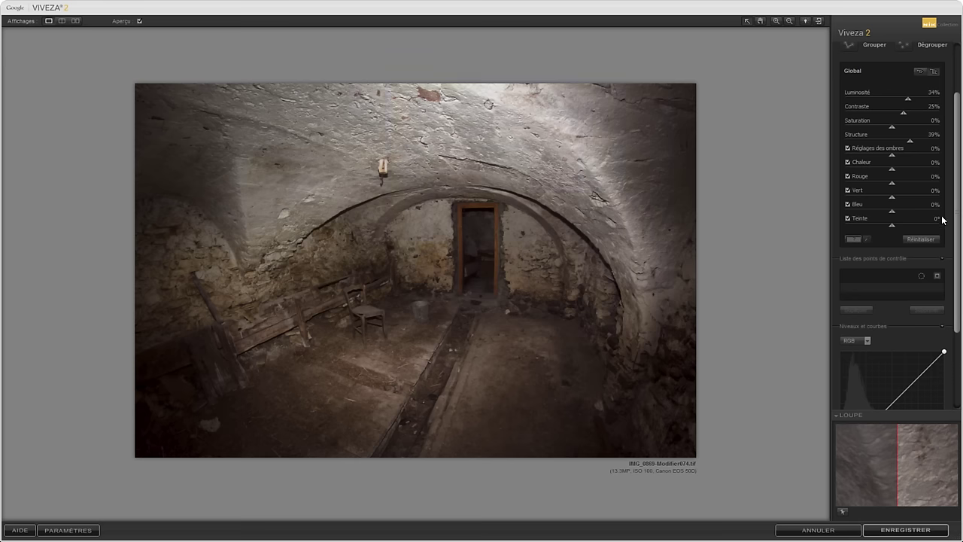
Add two points to the RGB curve in Niveaux et courbes and bow it upward
left_click_drag(955, 205, 958, 313)
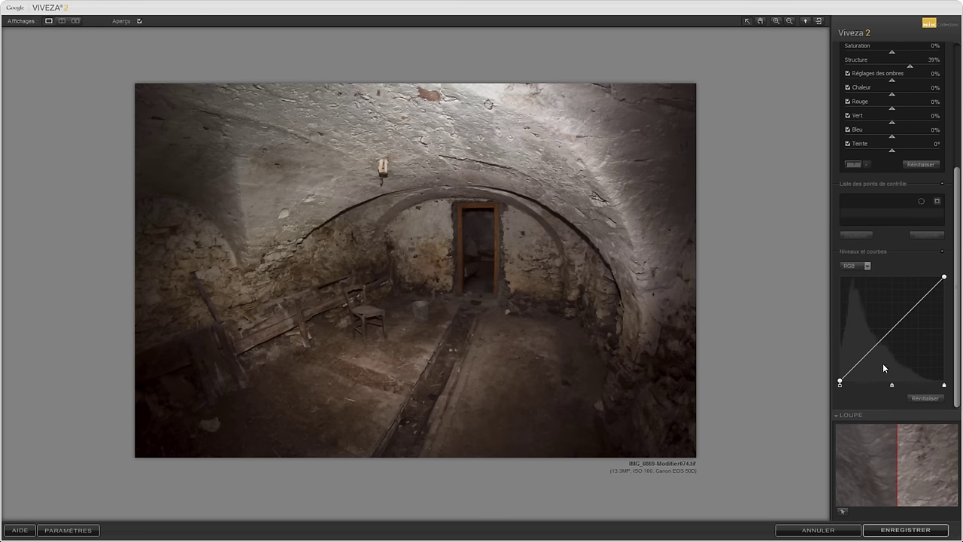
left_click_drag(871, 351, 866, 344)
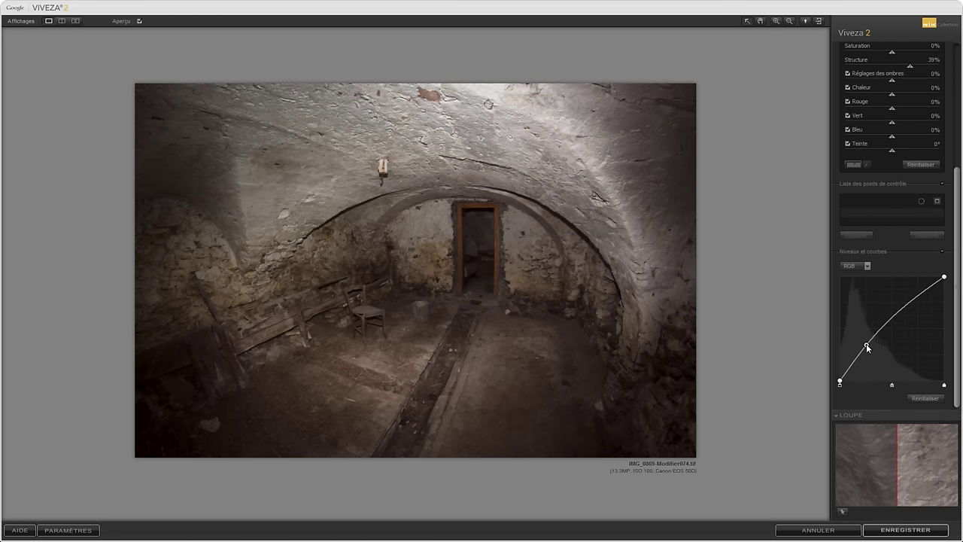
left_click_drag(916, 304, 916, 293)
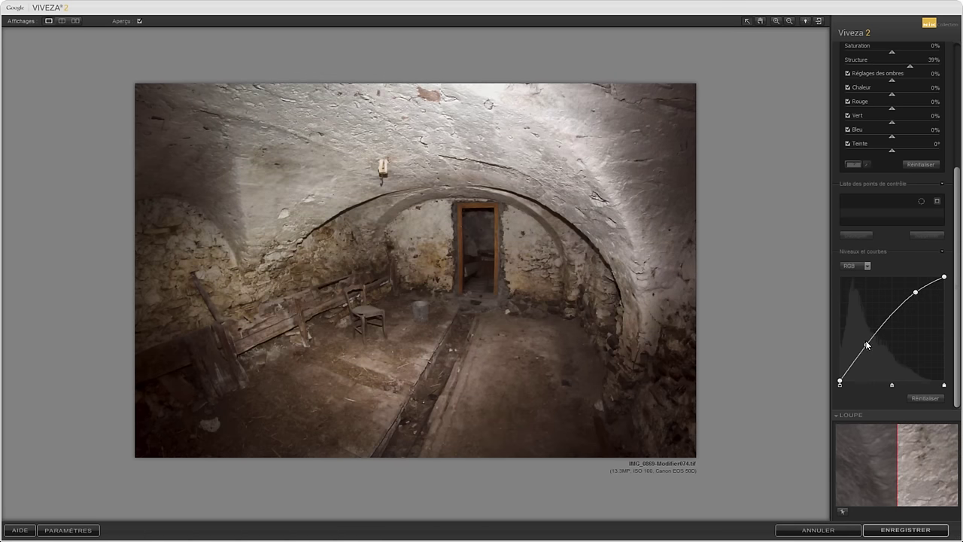
left_click_drag(867, 344, 870, 360)
Lower the global Contraste to -19%
scroll(960, 184, "up", 1)
scroll(948, 173, "up", 5)
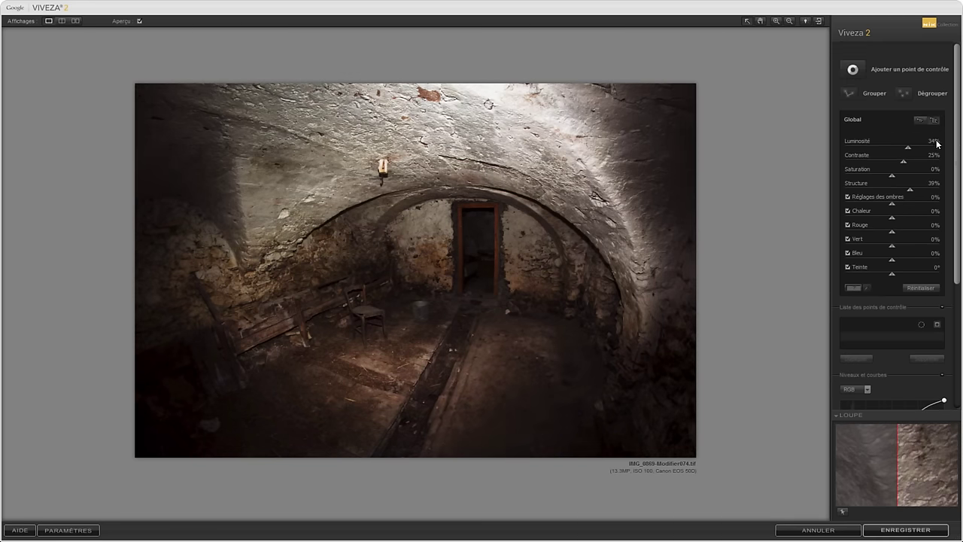
left_click_drag(902, 163, 889, 165)
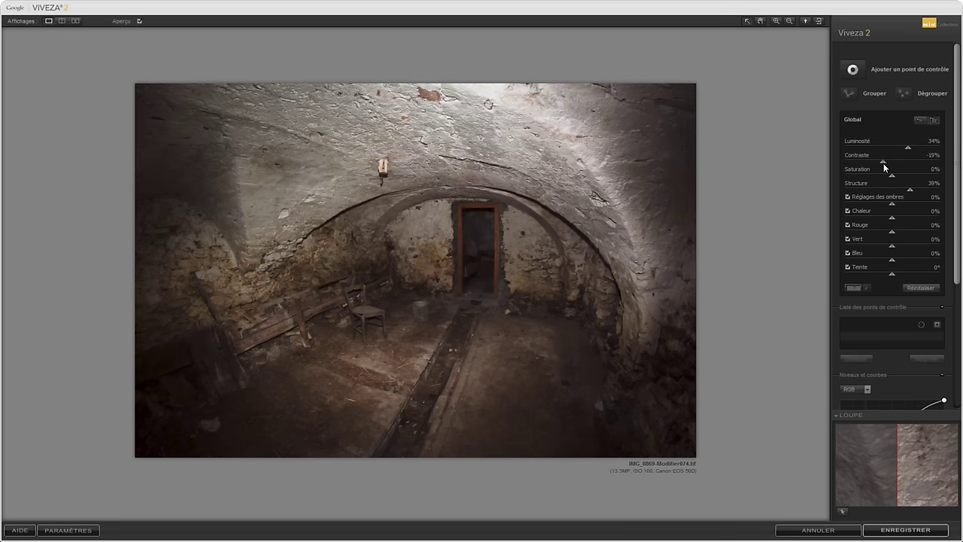
Place a control point on the floor by the chair: Luminosité 20%, Contraste 26%, Structure 42%
left_click(853, 70)
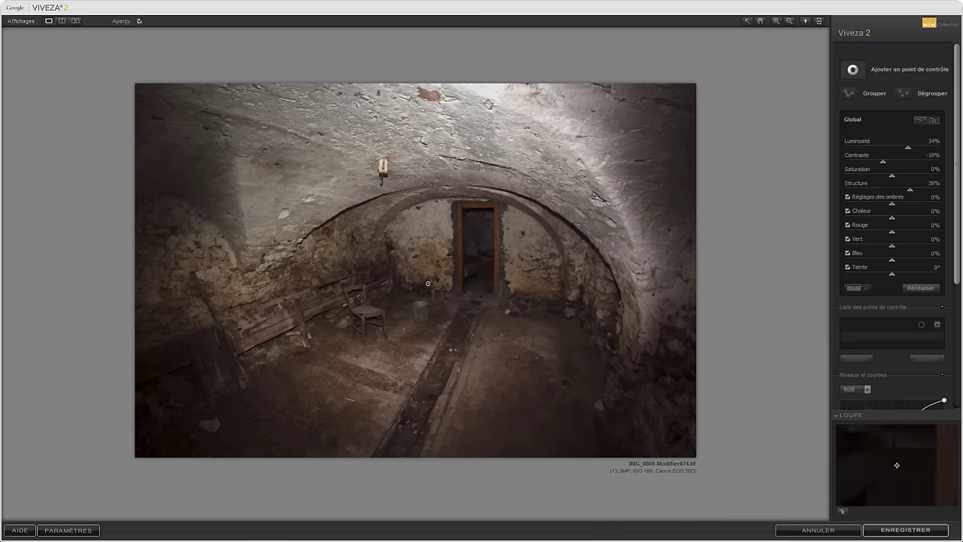
left_click(366, 310)
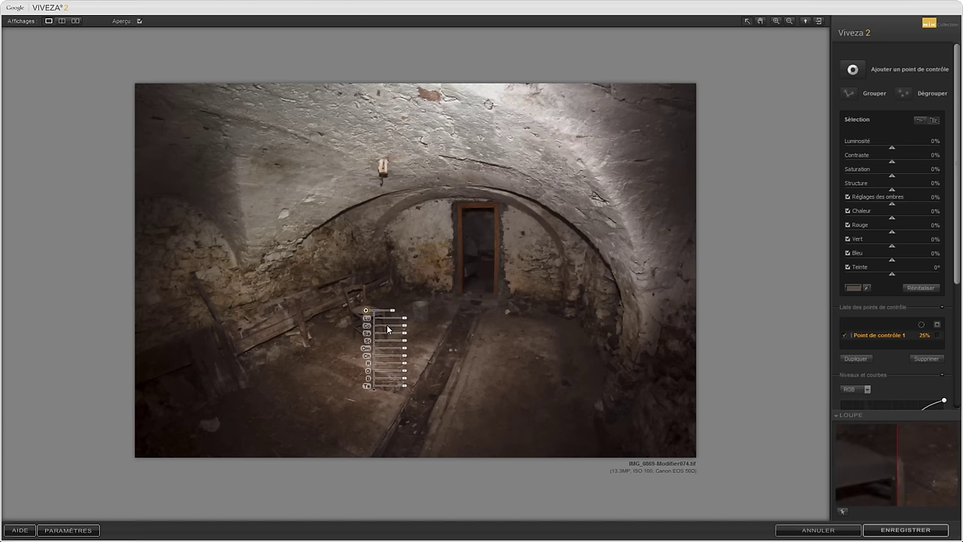
left_click_drag(403, 318, 389, 318)
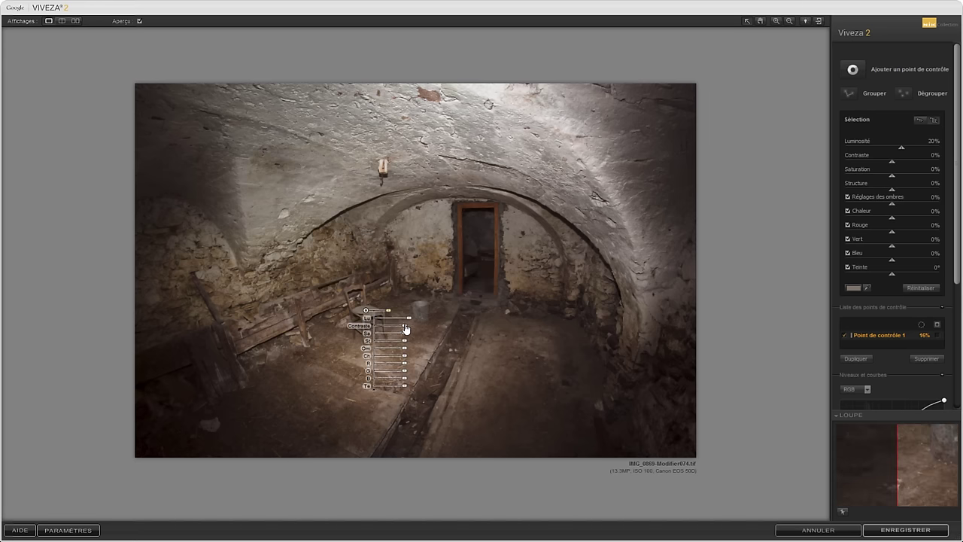
left_click_drag(404, 325, 410, 331)
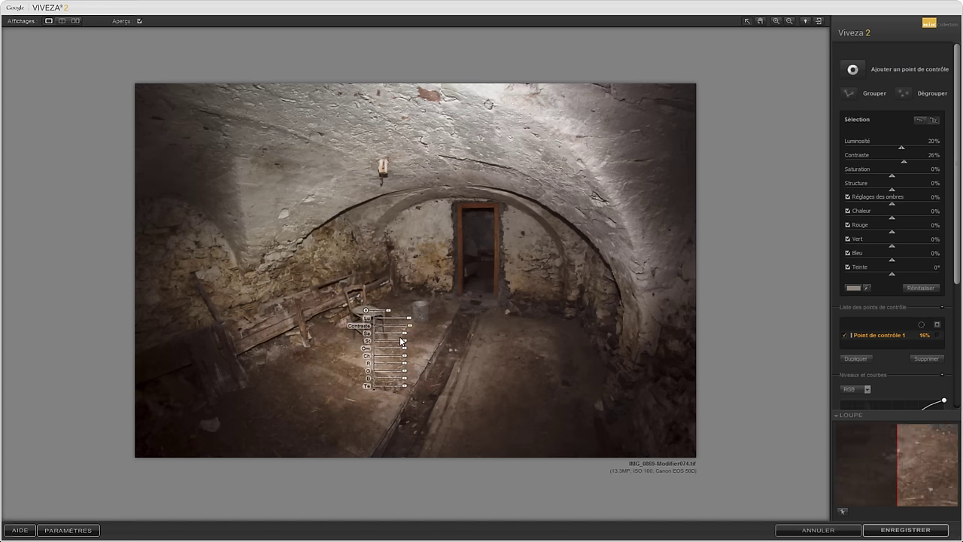
left_click(373, 388)
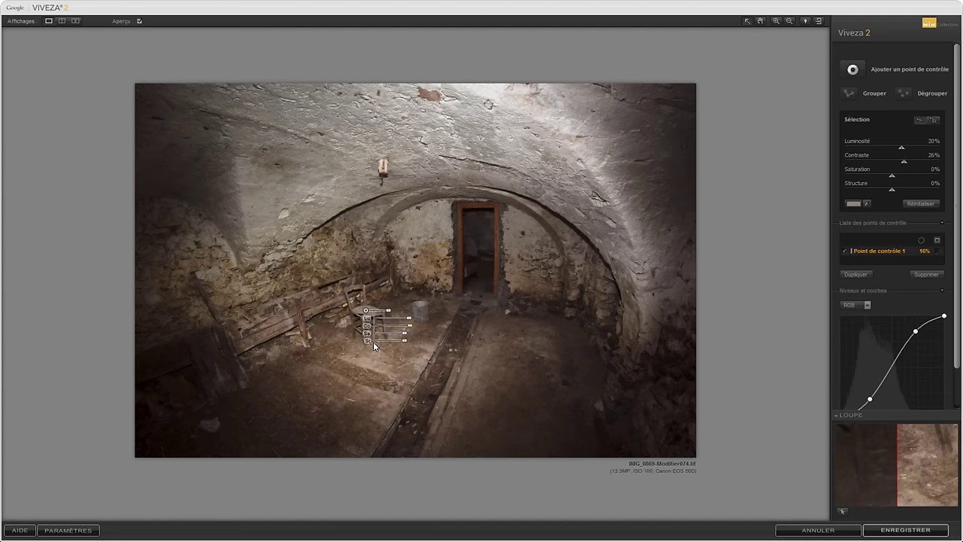
left_click(374, 347)
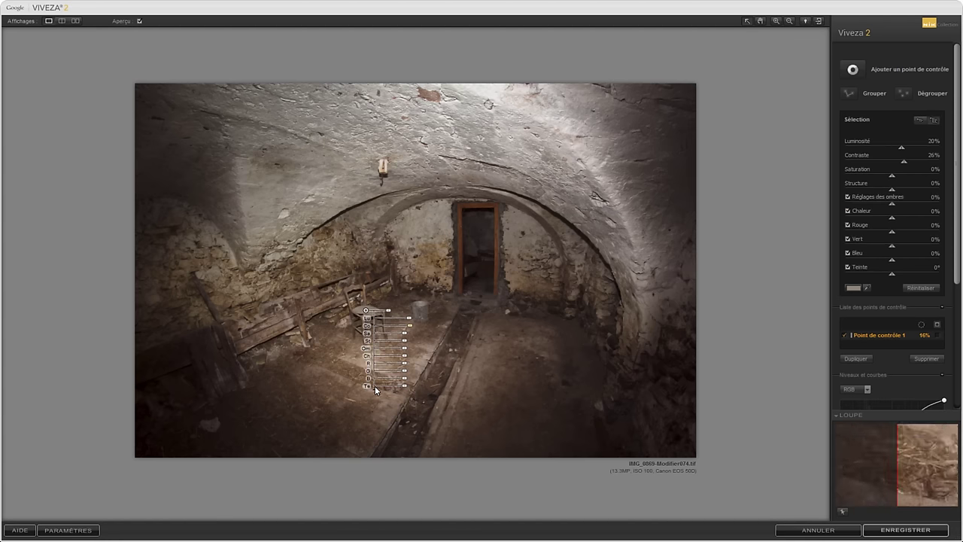
left_click(373, 388)
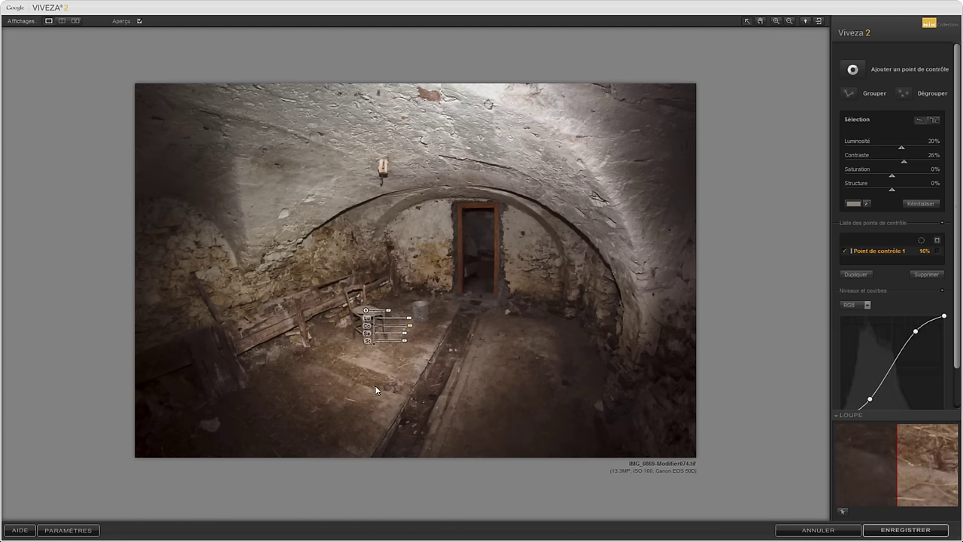
left_click(374, 344)
mouse_move(404, 342)
left_mouse_down()
mouse_move(418, 348)
mouse_move(409, 323)
left_mouse_up()
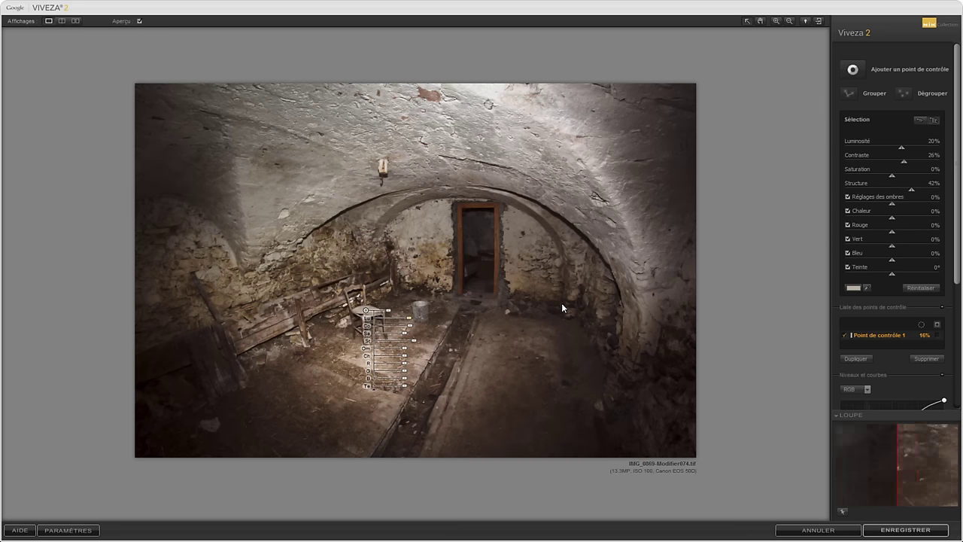
Preview control point 1's mask and toggle its effect off and on, leaving it on
scroll(940, 248, "down", 3)
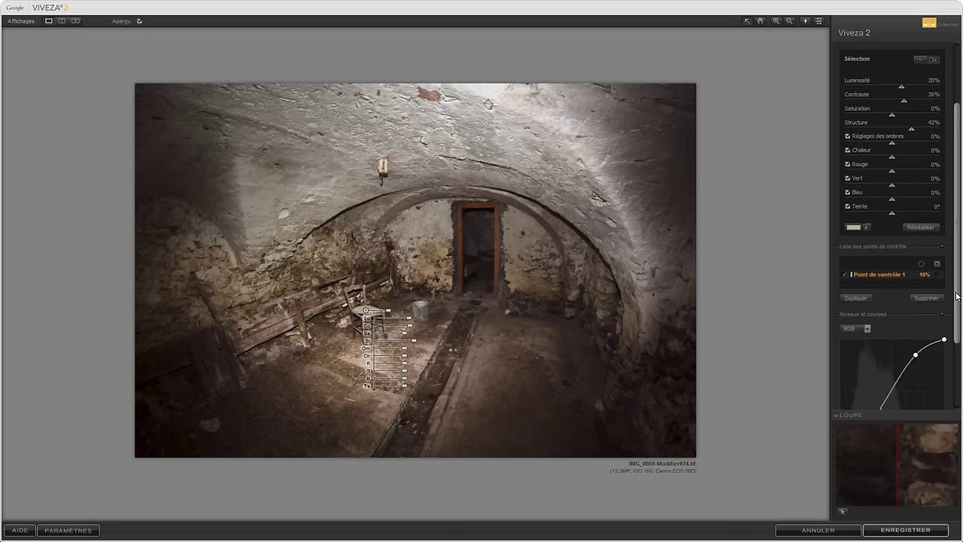
left_click(938, 275)
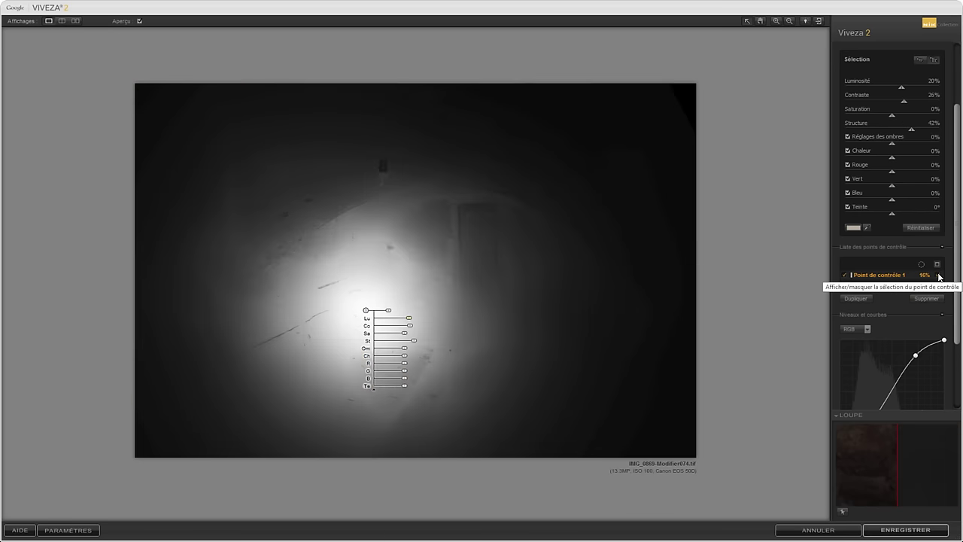
left_click(937, 275)
left_click(938, 277)
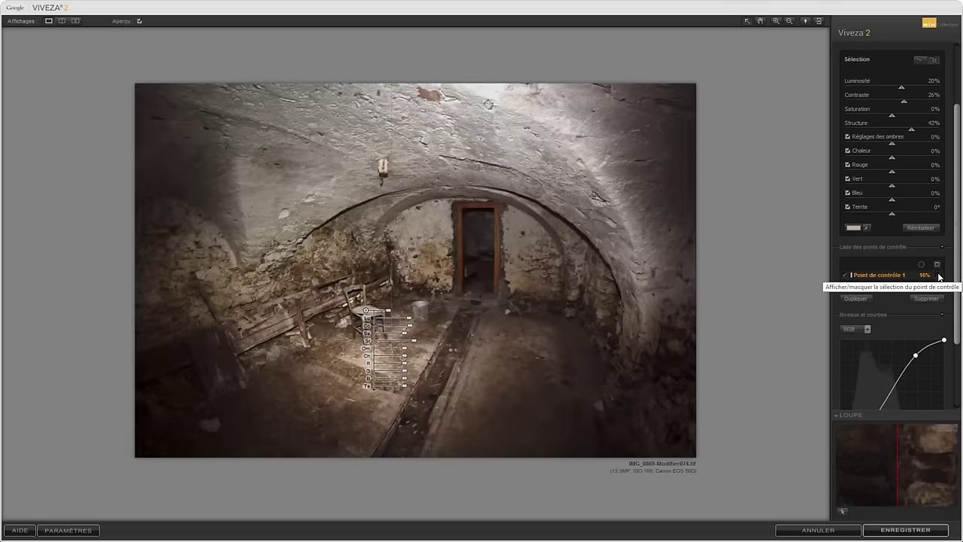
left_click(937, 276)
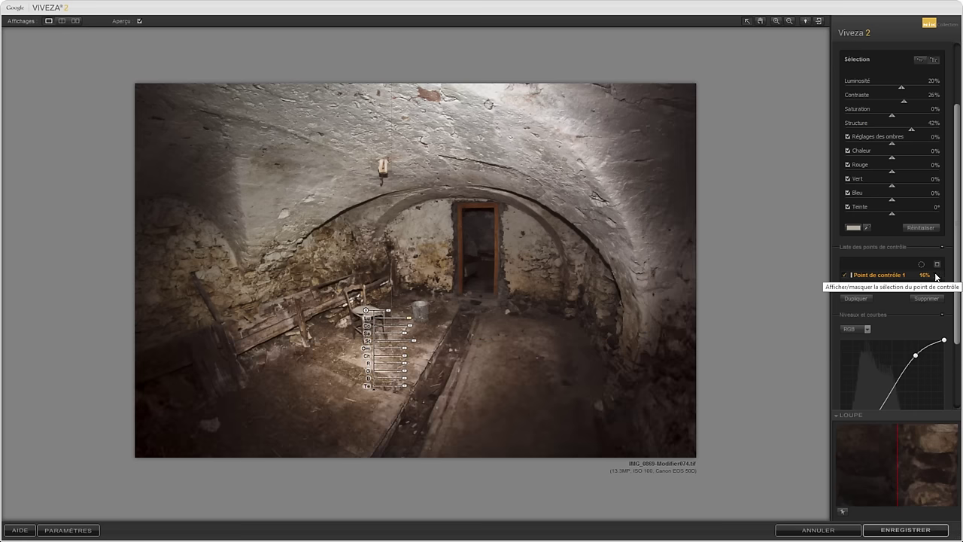
left_click(844, 275)
left_click(844, 275)
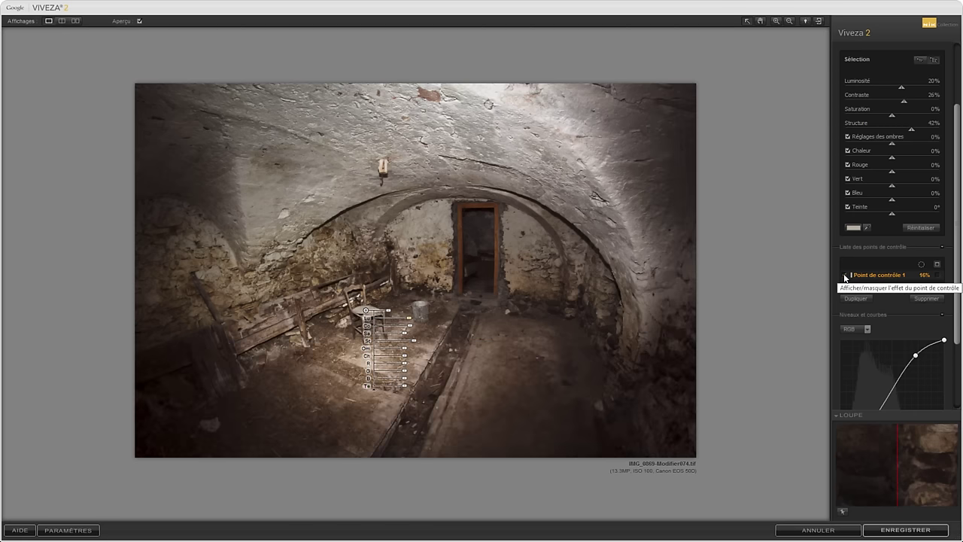
left_click(844, 275)
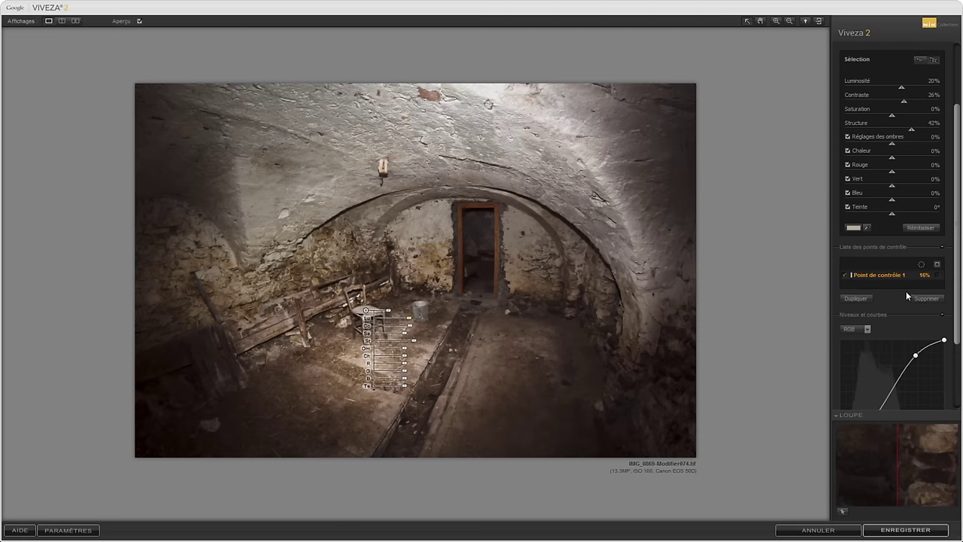
Duplicate control point 1 to the floor right of the chair and shrink its reach to 4%
left_click(857, 298)
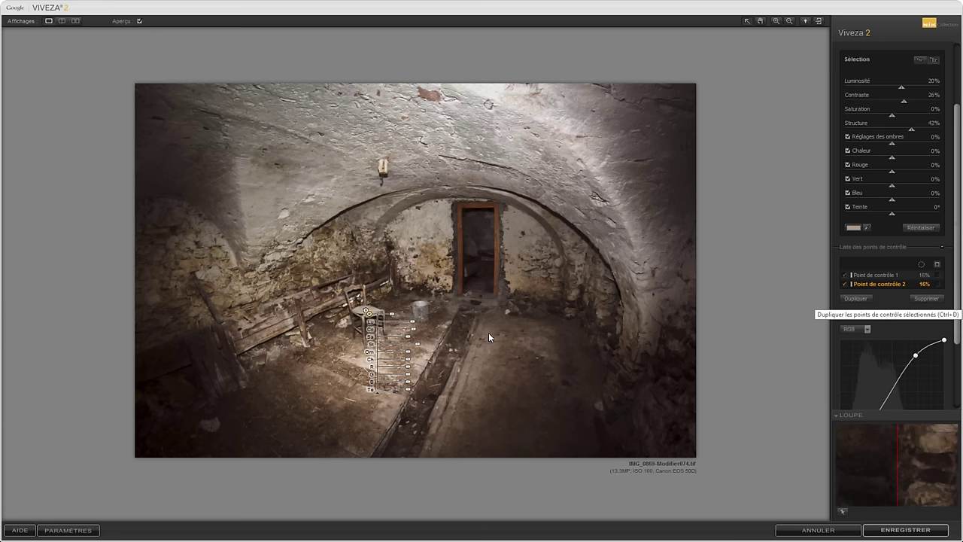
left_click_drag(392, 313, 438, 315)
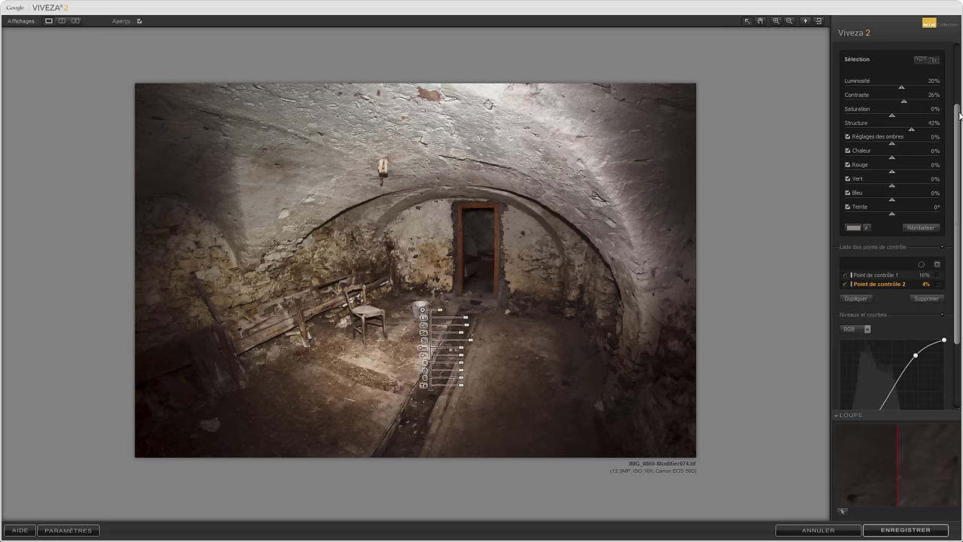
scroll(959, 114, "up", 3)
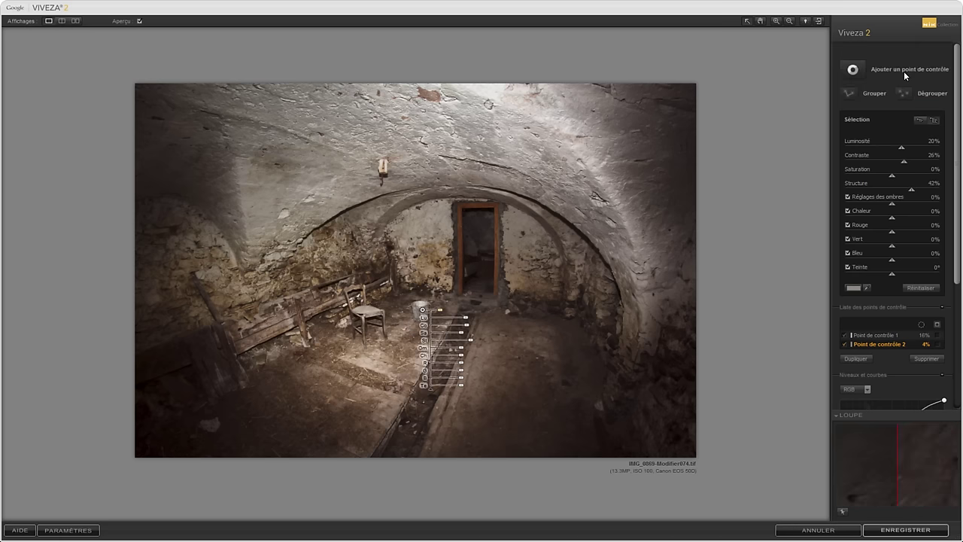
Add control point 3 on the vault, lowering Luminosité and Contraste, with 35% reach
left_click(575, 141)
left_click_drag(617, 148, 598, 159)
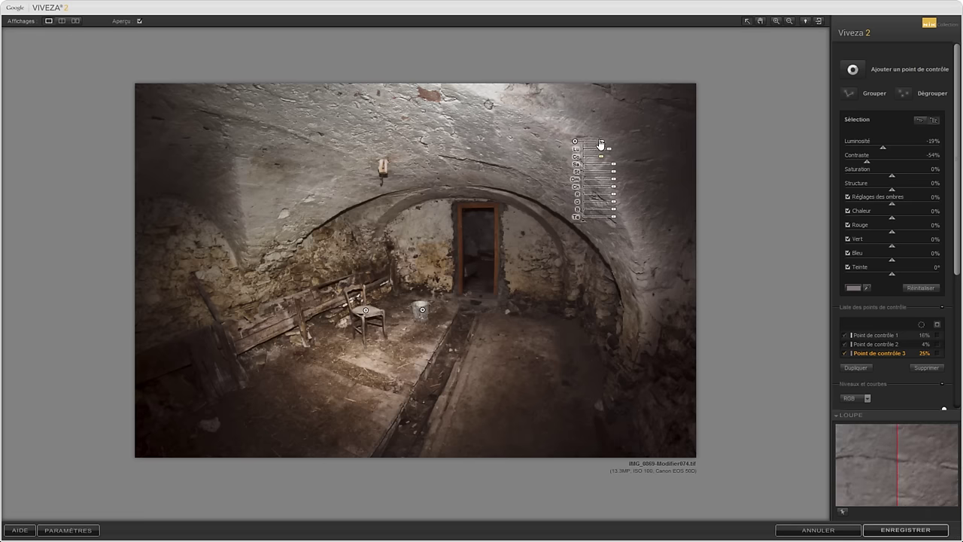
left_click_drag(600, 144, 606, 144)
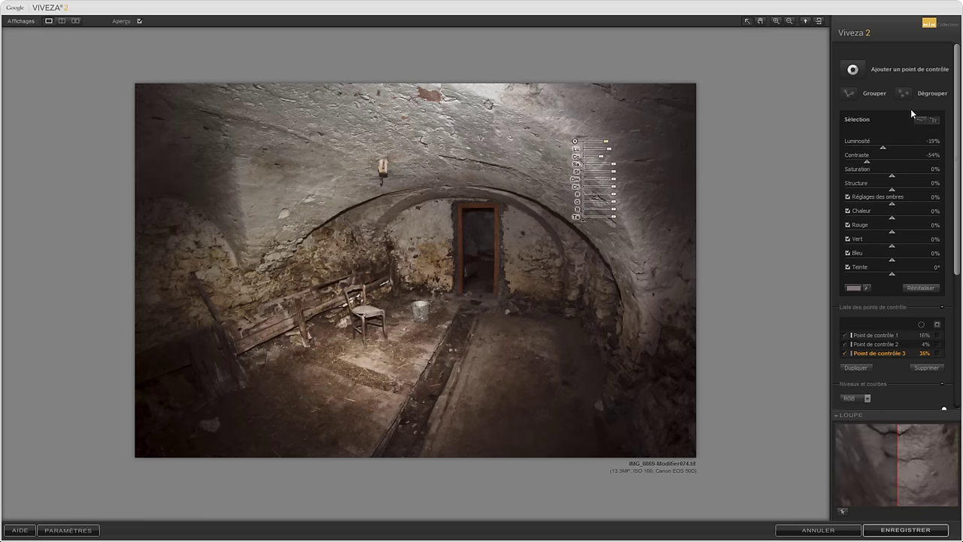
Add control point 4 beside the doorway with 11% reach and Luminosité 24%
left_click(852, 71)
left_click(541, 263)
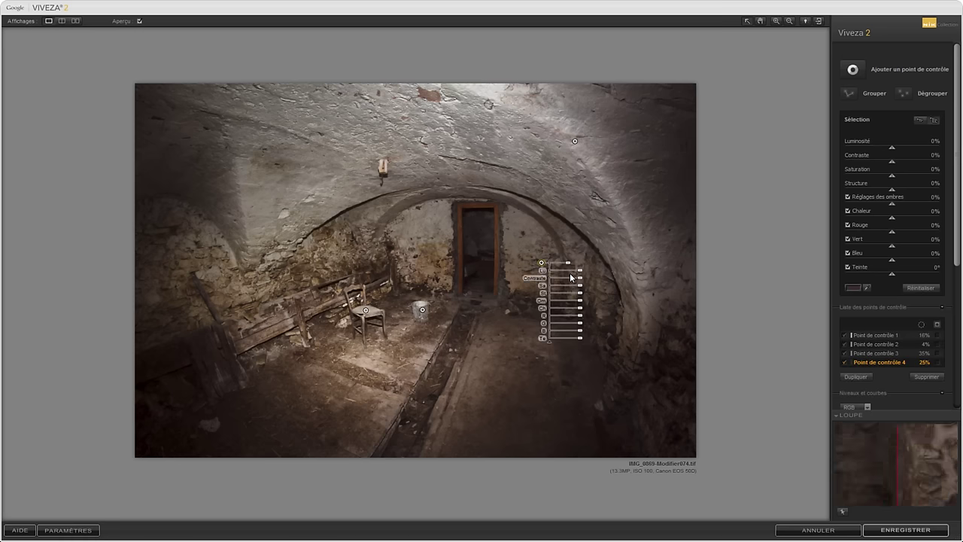
mouse_move(568, 264)
left_mouse_down()
mouse_move(589, 276)
mouse_move(581, 275)
left_mouse_up()
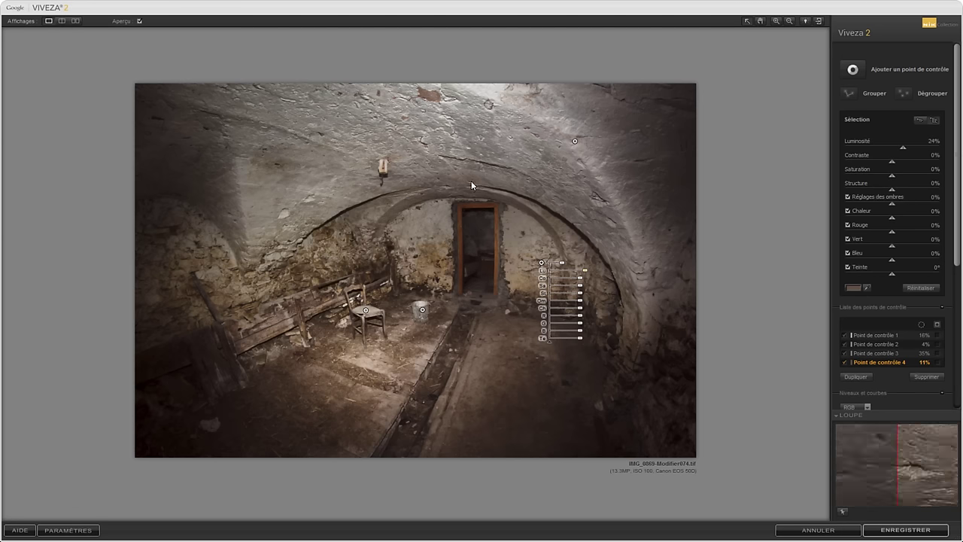
scroll(940, 226, "down", 2)
scroll(940, 225, "down", 5)
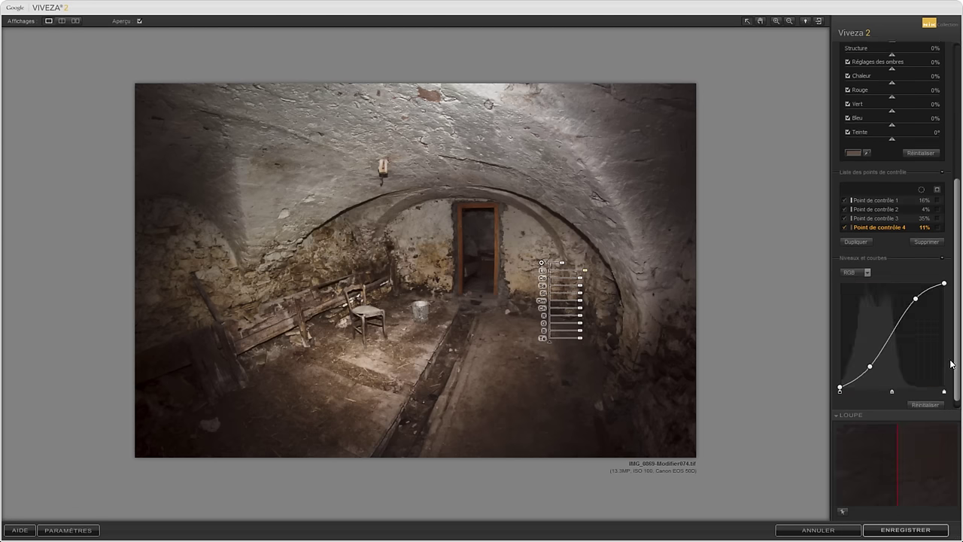
scroll(940, 225, "up", 10)
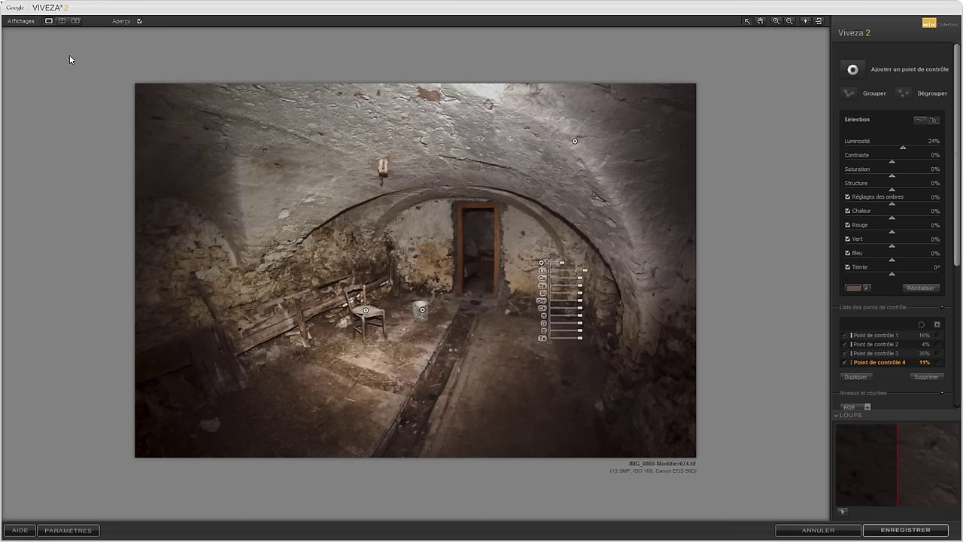
left_click(62, 21)
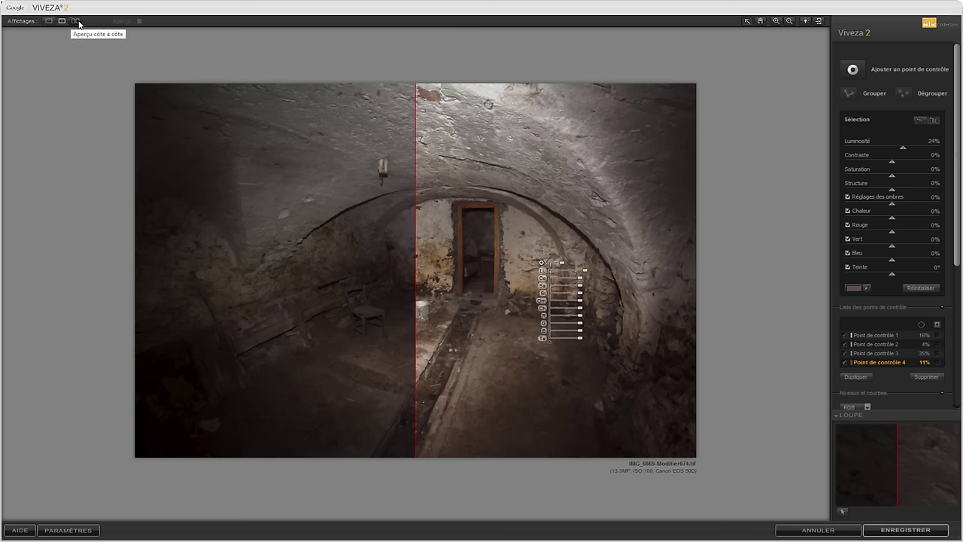
left_click(75, 21)
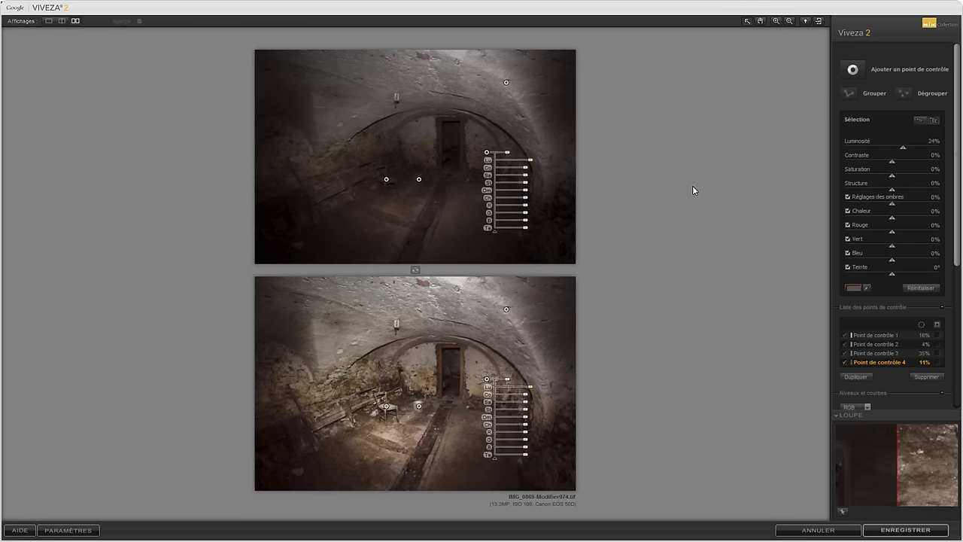
left_click(48, 21)
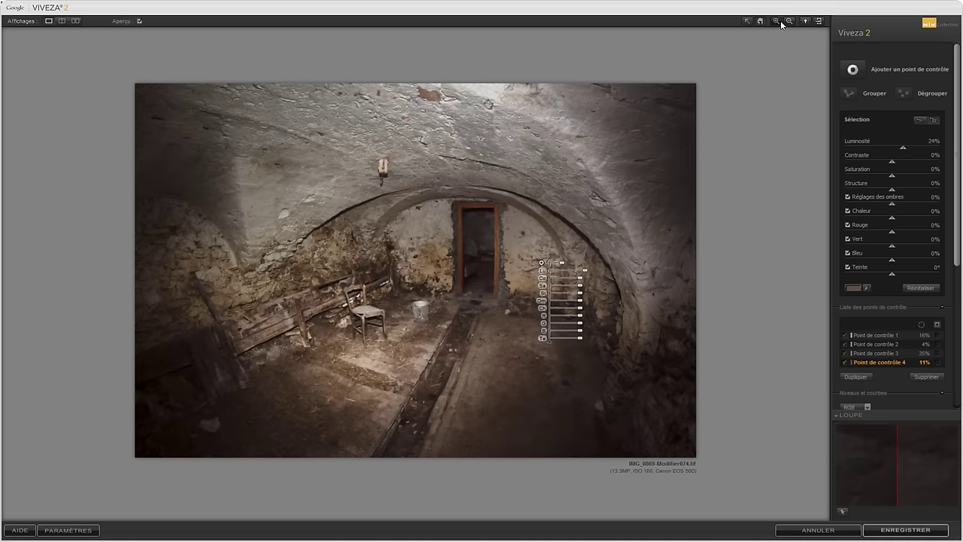
Inspect the photo at 50% zoom, then return to the full view on a dark background
left_click(776, 21)
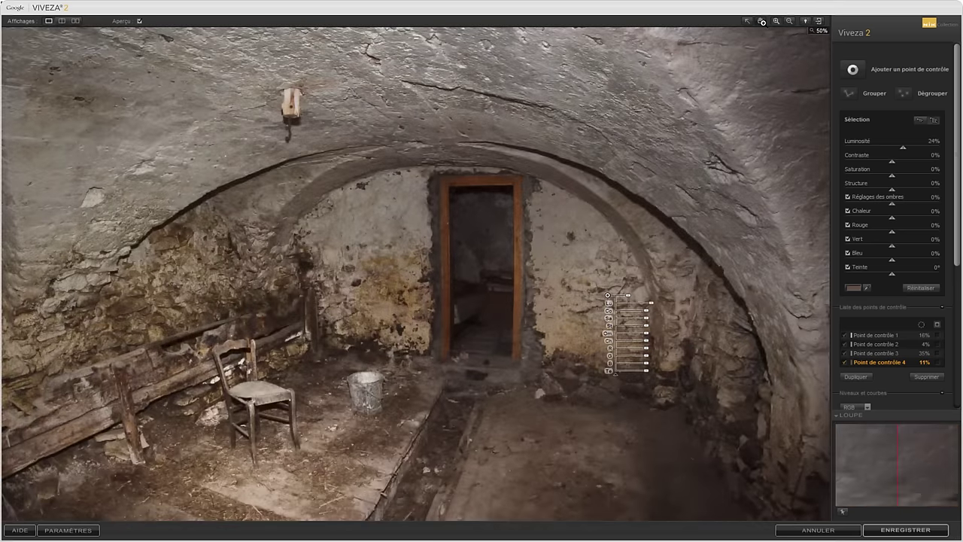
left_click(760, 20)
mouse_move(512, 243)
left_mouse_down()
mouse_move(275, 269)
mouse_move(545, 239)
mouse_move(359, 255)
mouse_move(554, 296)
mouse_move(501, 264)
left_mouse_up()
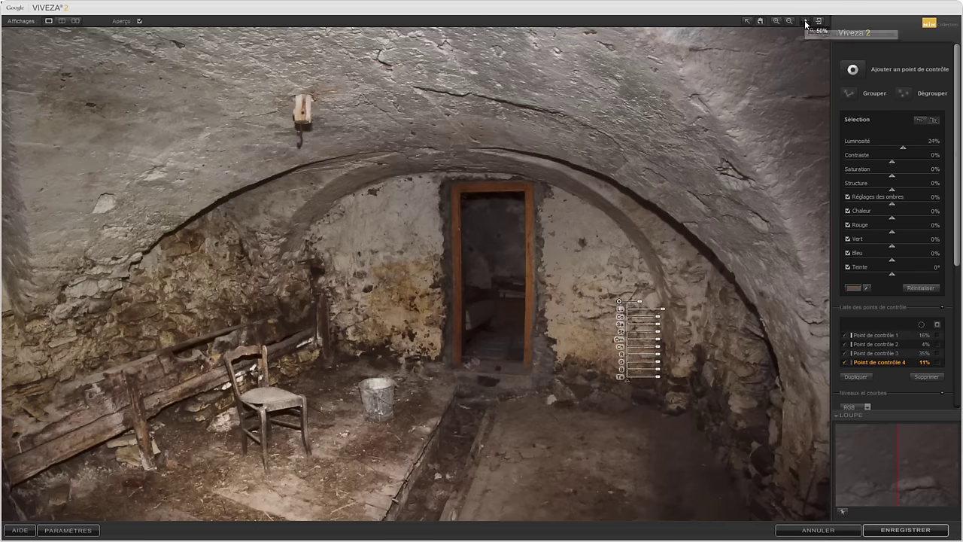
left_click(749, 26)
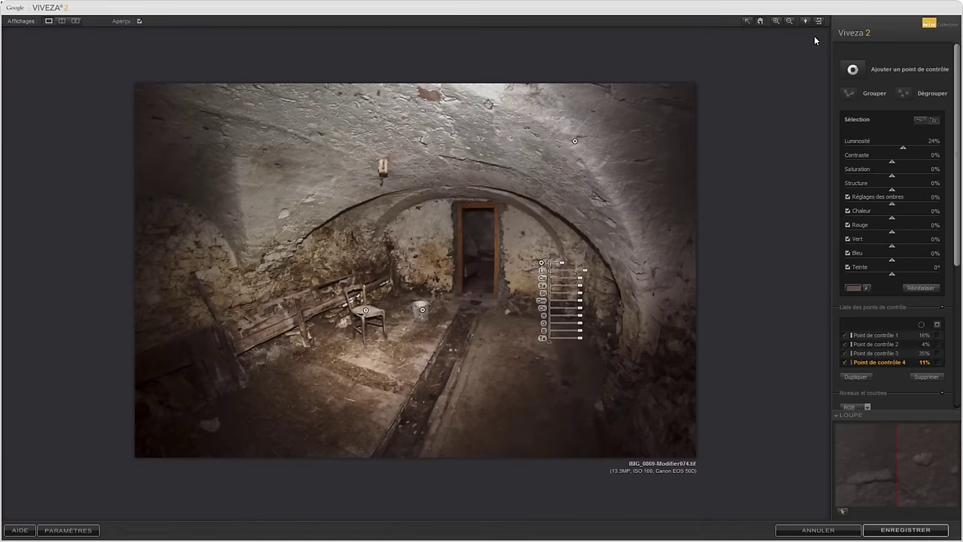
left_click(805, 21)
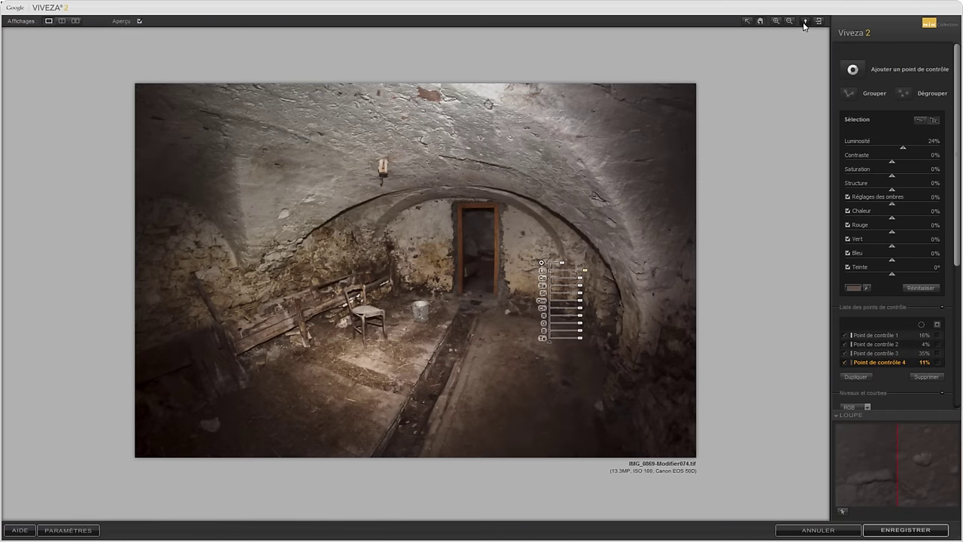
left_click(805, 21)
left_click(804, 22)
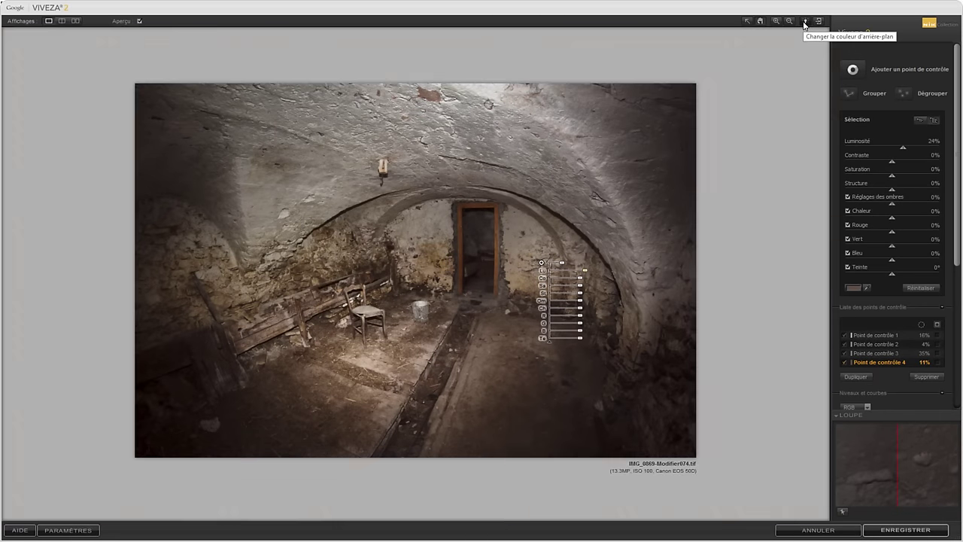
left_click(804, 23)
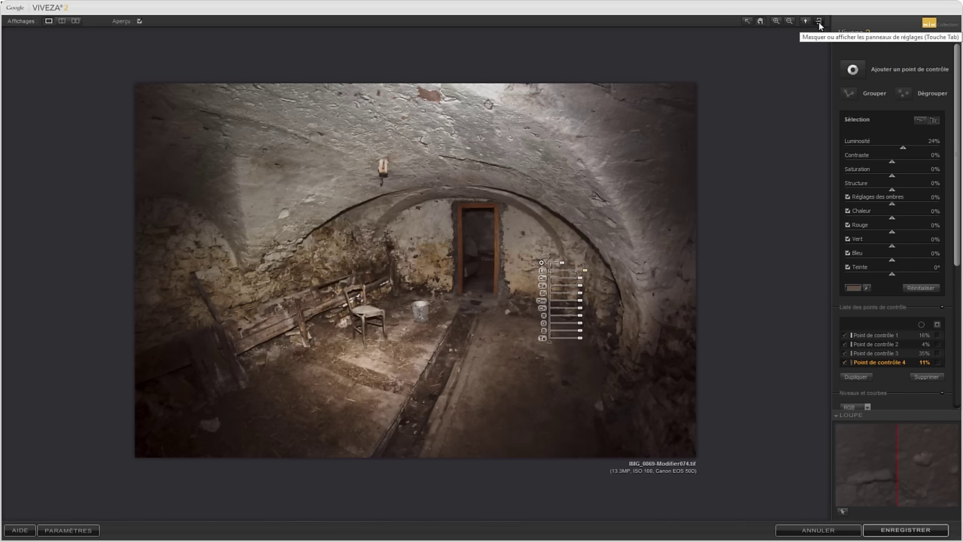
left_click(818, 24)
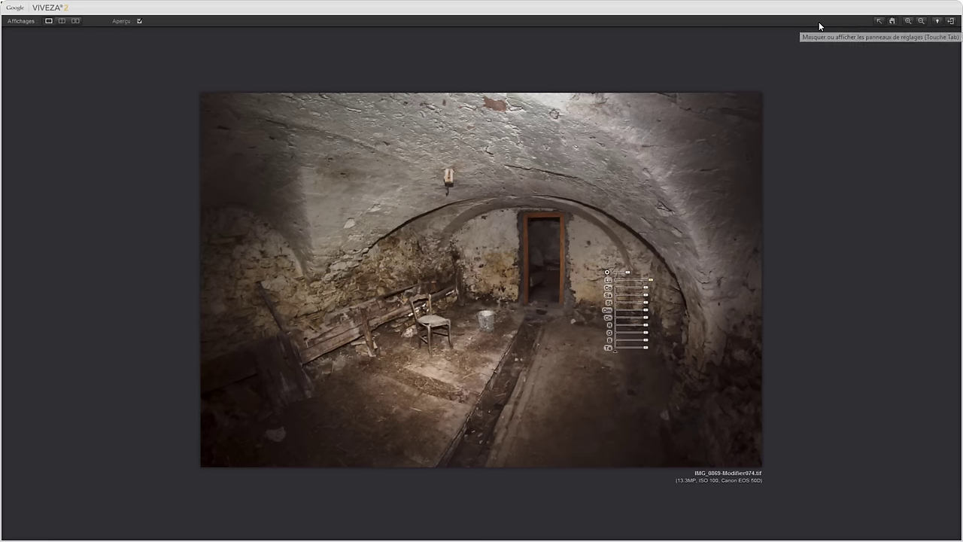
left_click(950, 21)
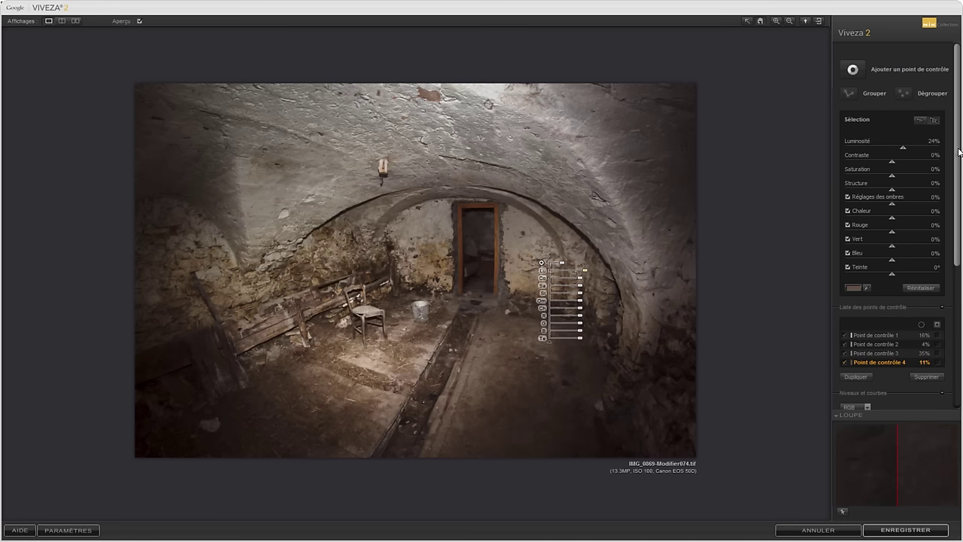
left_click_drag(957, 155, 958, 340)
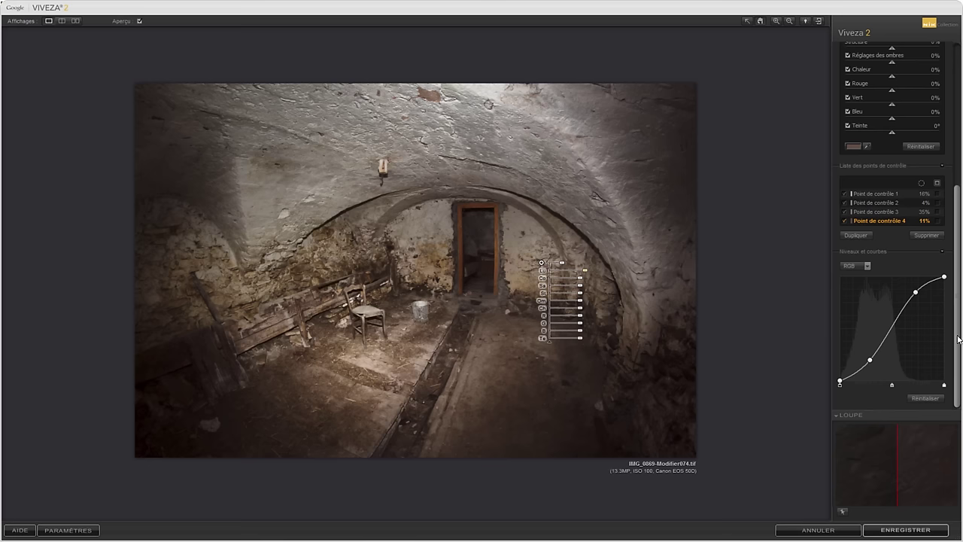